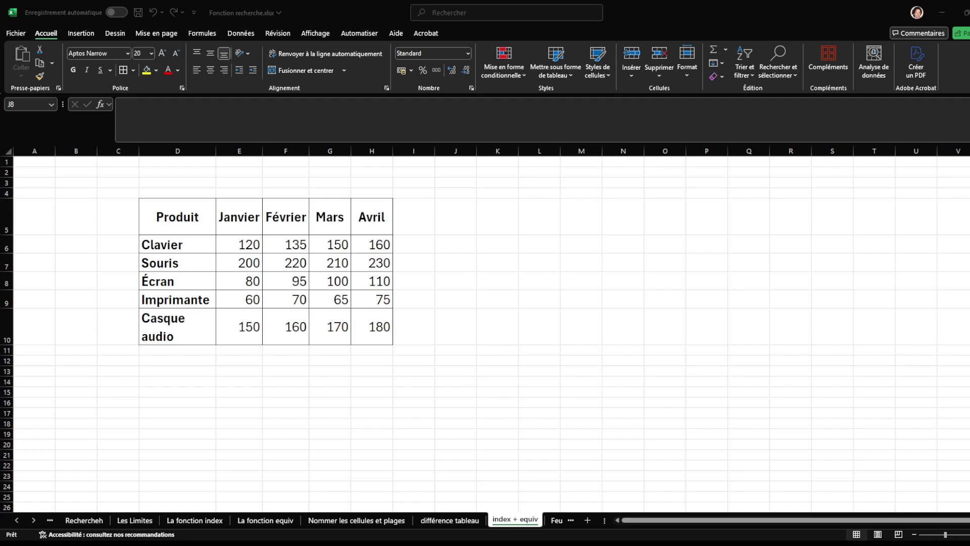
# Name the month header cells E5:H5, Janvier to Avril, as the range "colonne"
pyautogui.moveTo(237, 221); pyautogui.dragTo(363, 219)
pyautogui.click(30, 104)
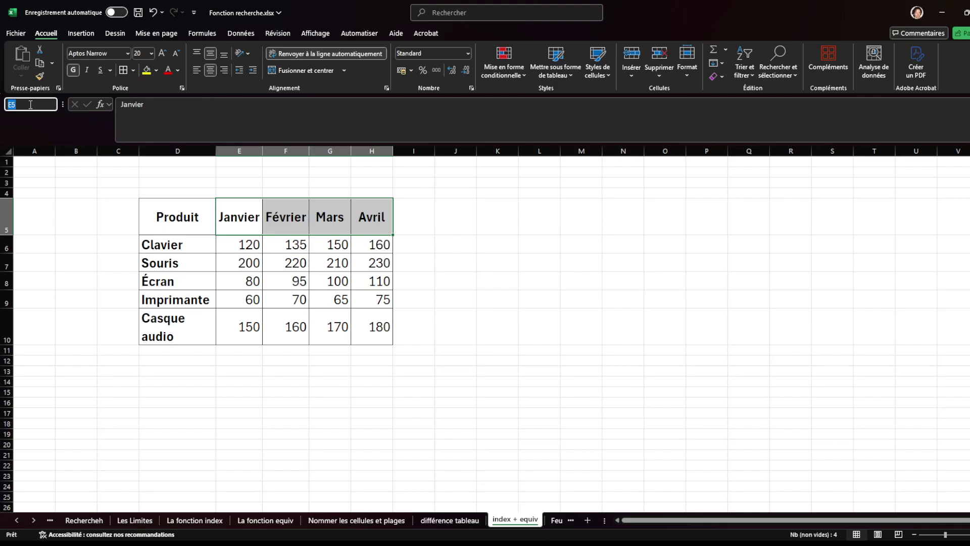
pyautogui.press('BackSpace')
pyautogui.write('colonne')
pyautogui.press('Return')
# Name the product cells D6:D10, Clavier to Casque audio, as the range "ligne"
pyautogui.click(174, 244)
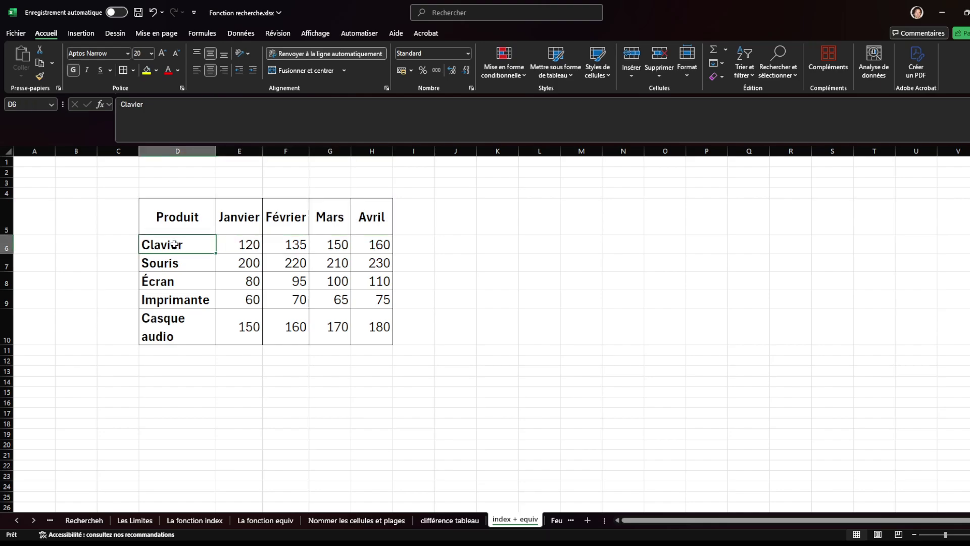
pyautogui.moveTo(174, 244); pyautogui.dragTo(165, 333)
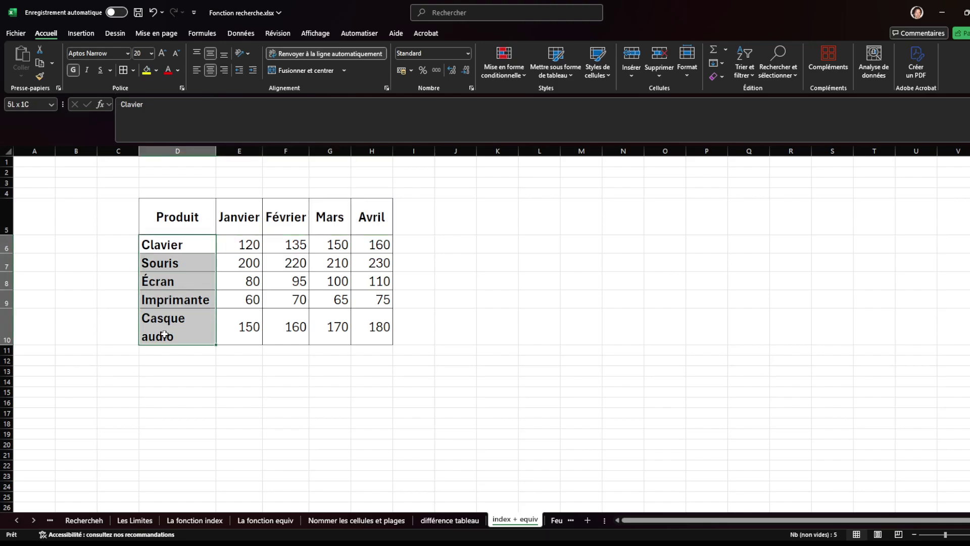
pyautogui.click(20, 107)
pyautogui.write('ligne')
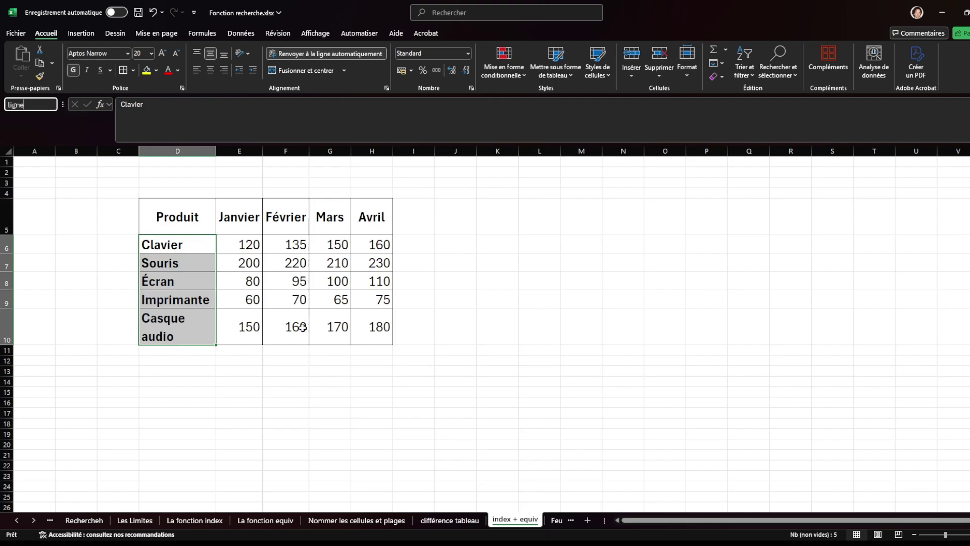
pyautogui.press('Return')
# Name the block of sales figures E6:H10 as the range "centre"
pyautogui.moveTo(231, 250); pyautogui.dragTo(371, 335)
pyautogui.click(26, 106)
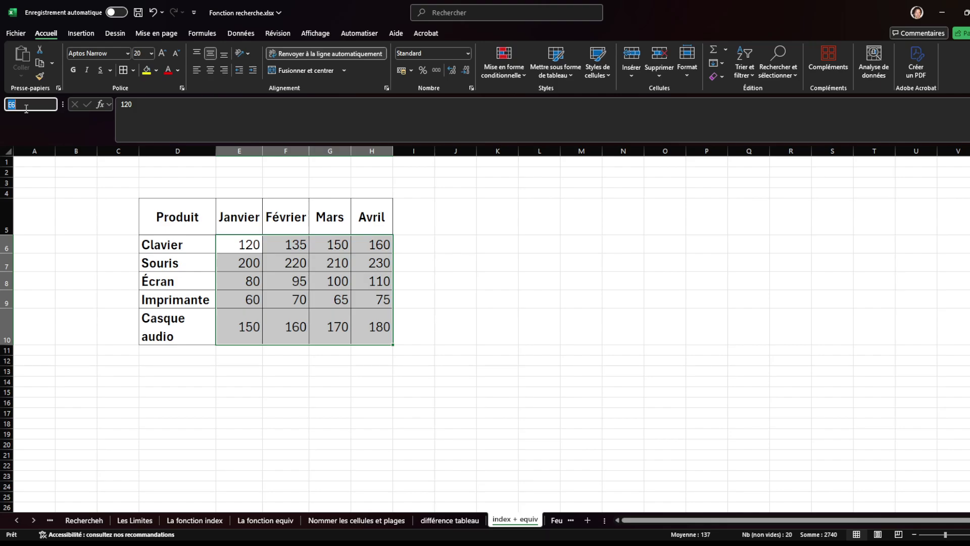
pyautogui.write('ventes')
pyautogui.press('Escape')
# Increase the font size of the empty cells J6:J7 to 20
pyautogui.click(462, 281)
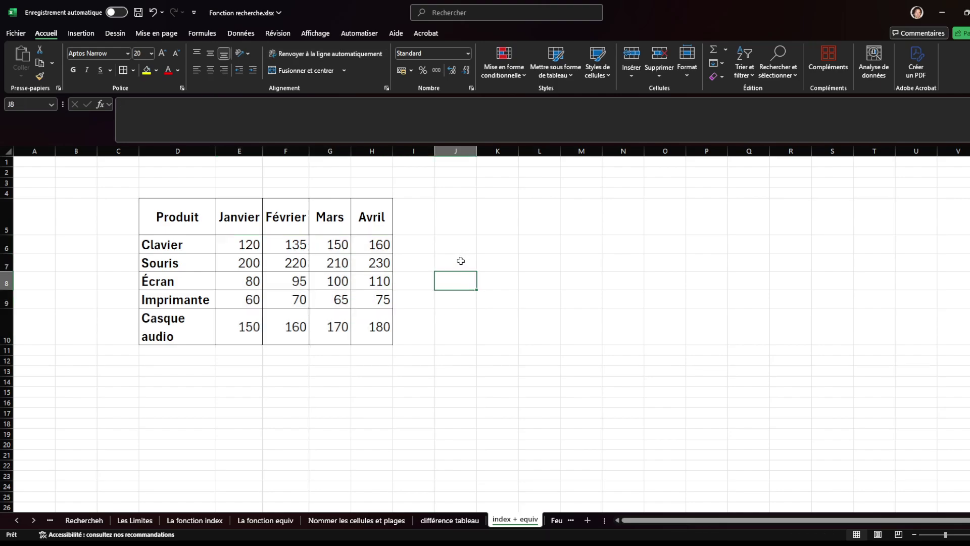
pyautogui.click(460, 261)
pyautogui.moveTo(457, 244); pyautogui.dragTo(457, 257)
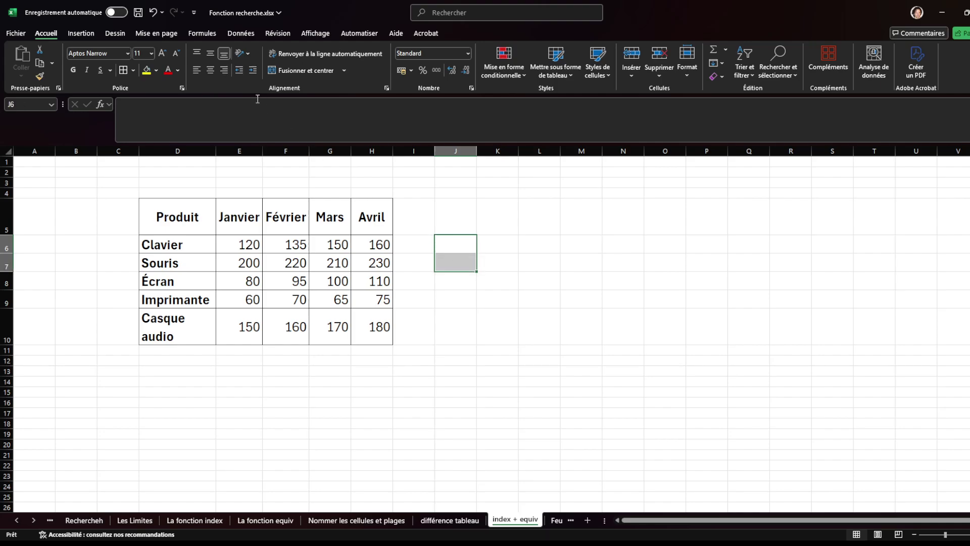
pyautogui.click(163, 53)
pyautogui.click(162, 53)
pyautogui.click(162, 52)
pyautogui.click(164, 54)
pyautogui.click(165, 55)
pyautogui.click(470, 304)
# Enter the lookup values Mars in J6 and Imprimante in J7, and fit column J's width to its contents
pyautogui.click(452, 243)
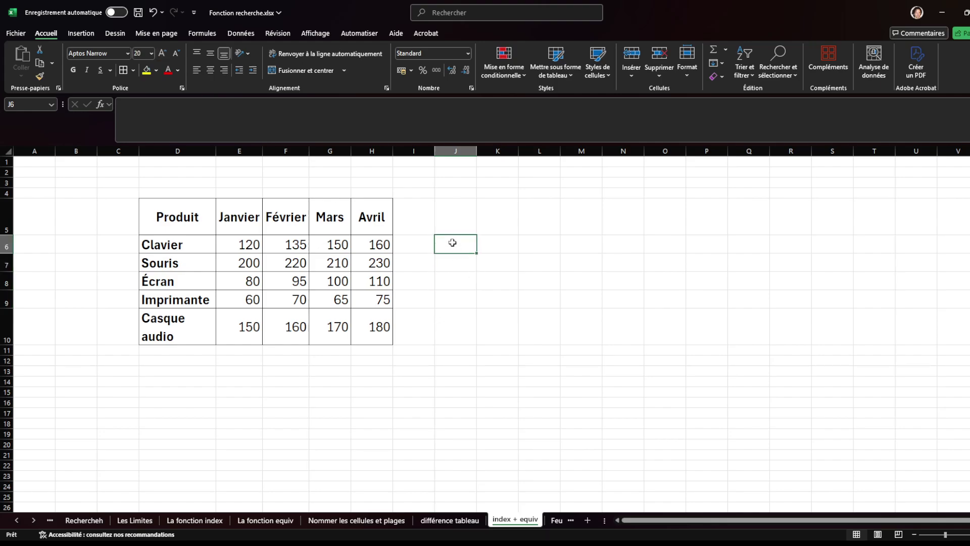
pyautogui.write('Mars')
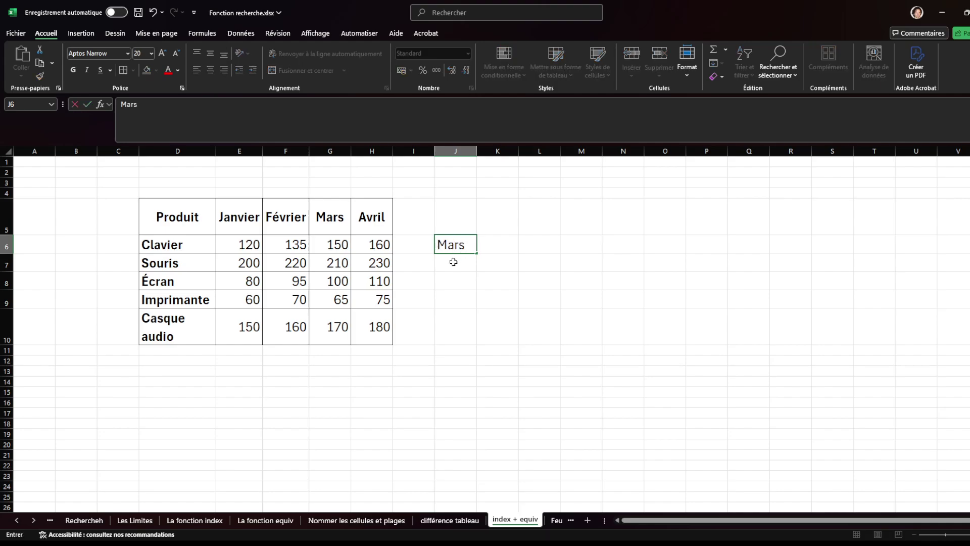
pyautogui.press('Return')
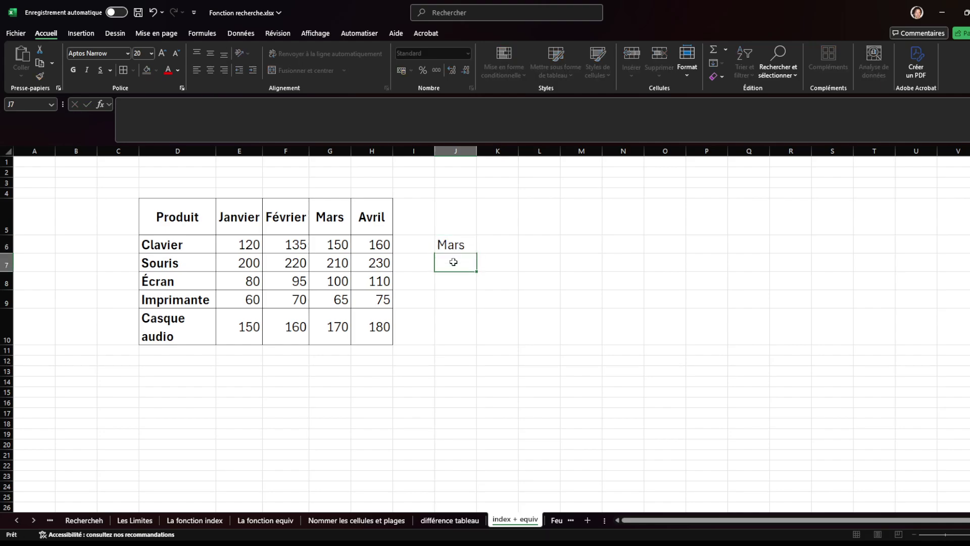
pyautogui.write('Imprimante')
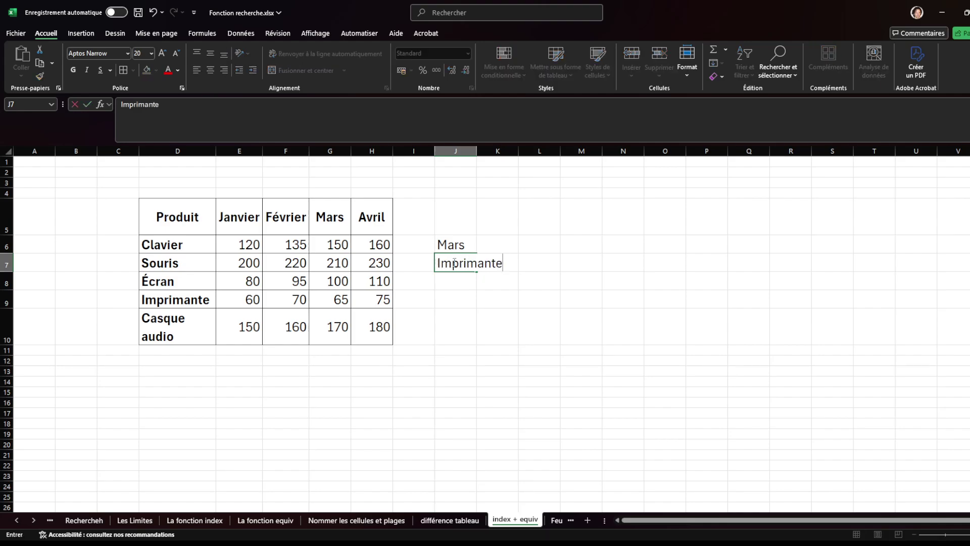
pyautogui.doubleClick(477, 150)
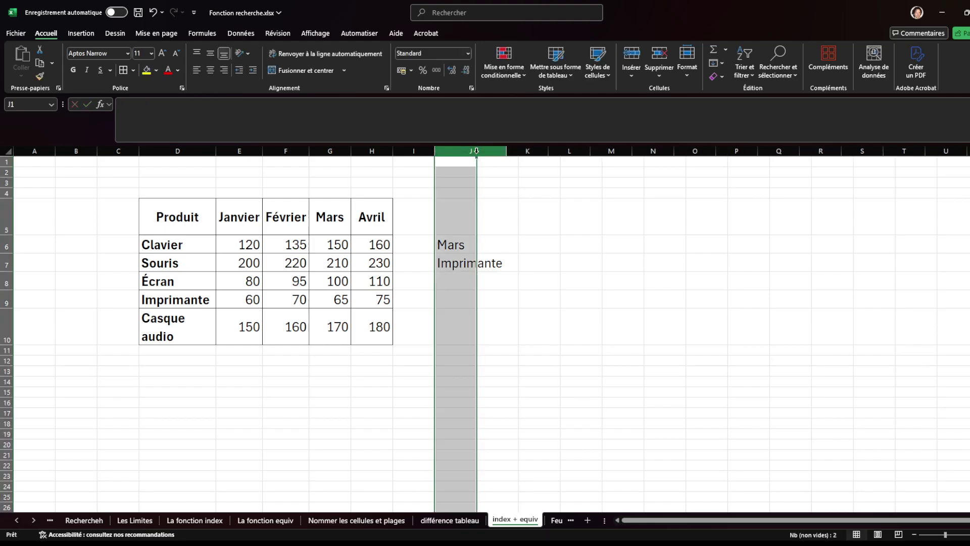
pyautogui.click(455, 348)
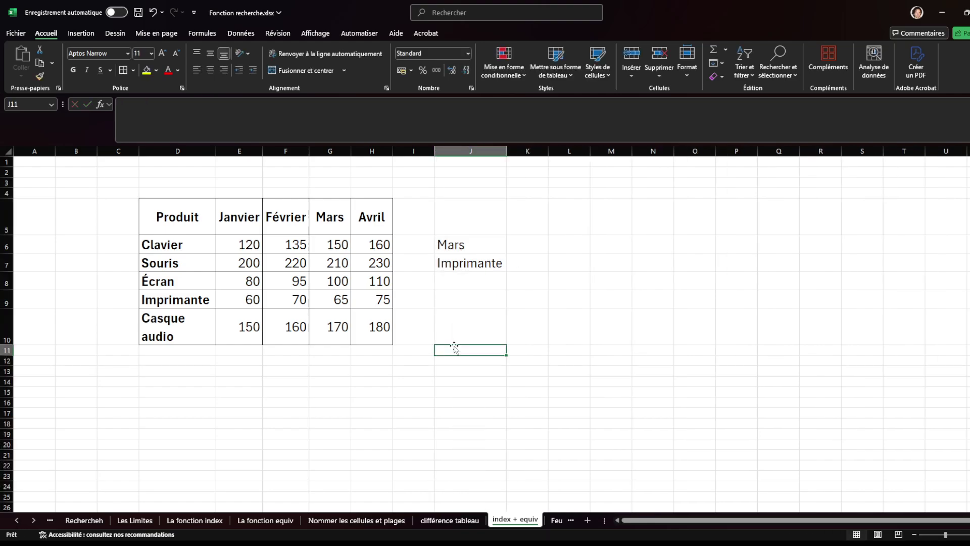
# Start an INDEX formula in J8 with the named range centre (E6:H10) as its first argument
pyautogui.click(456, 281)
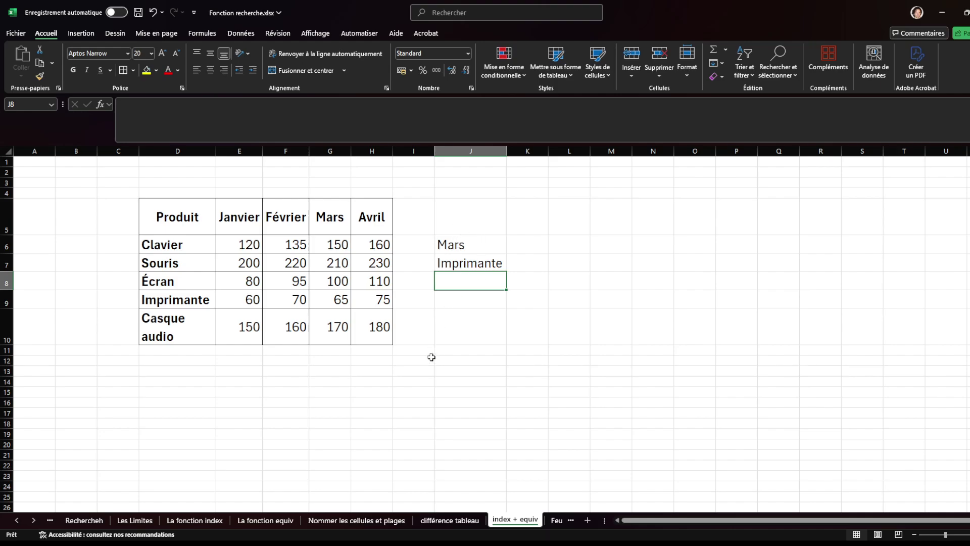
pyautogui.write('=index')
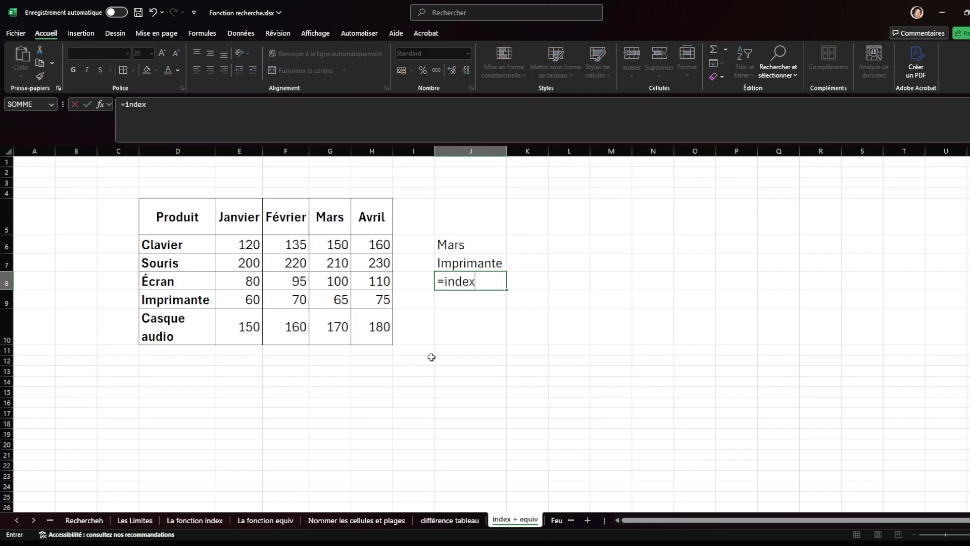
pyautogui.write('(')
pyautogui.moveTo(244, 245); pyautogui.dragTo(358, 329)
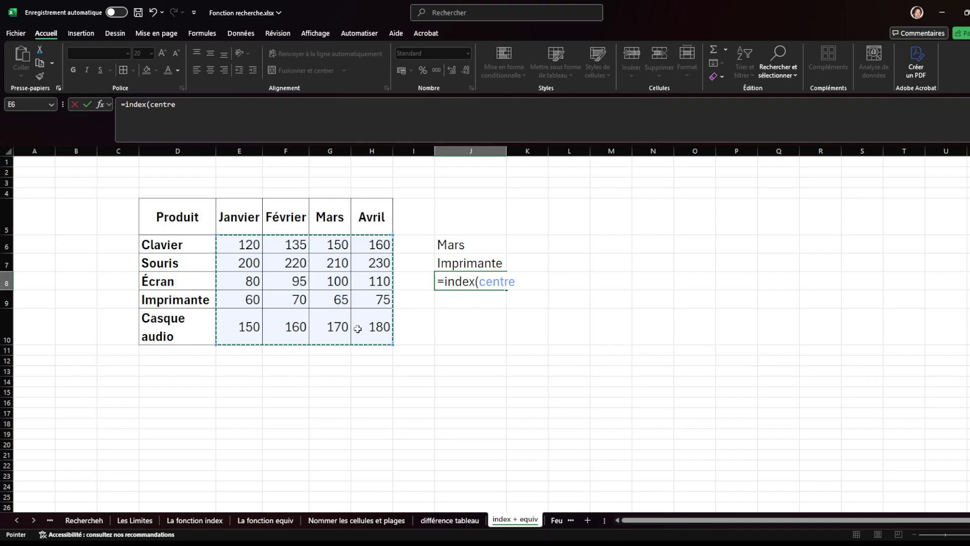
pyautogui.write(';')
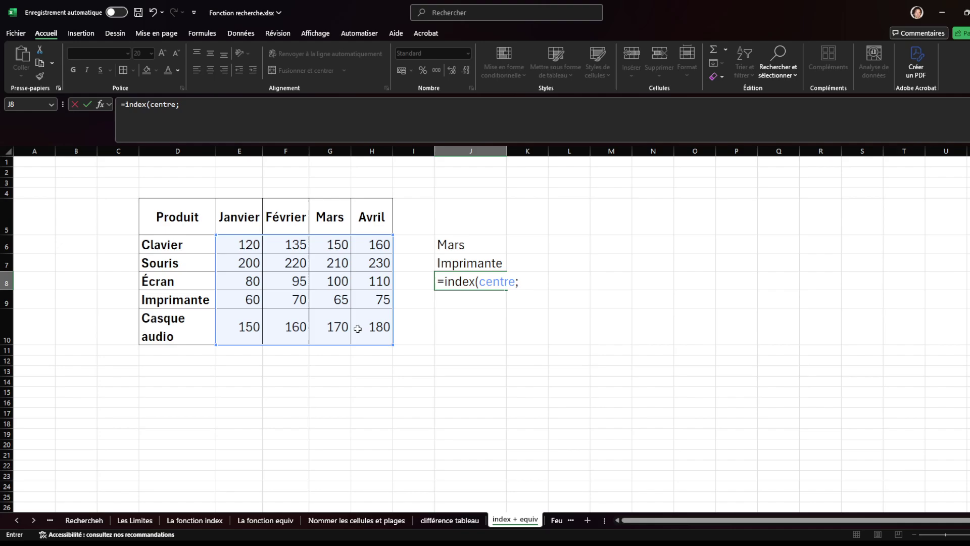
# Add equiv(J7;ligne;0) as the INDEX formula's row argument and open a second EQUIV for the column argument
pyautogui.write('equiv(')
pyautogui.moveTo(195, 247); pyautogui.dragTo(184, 327)
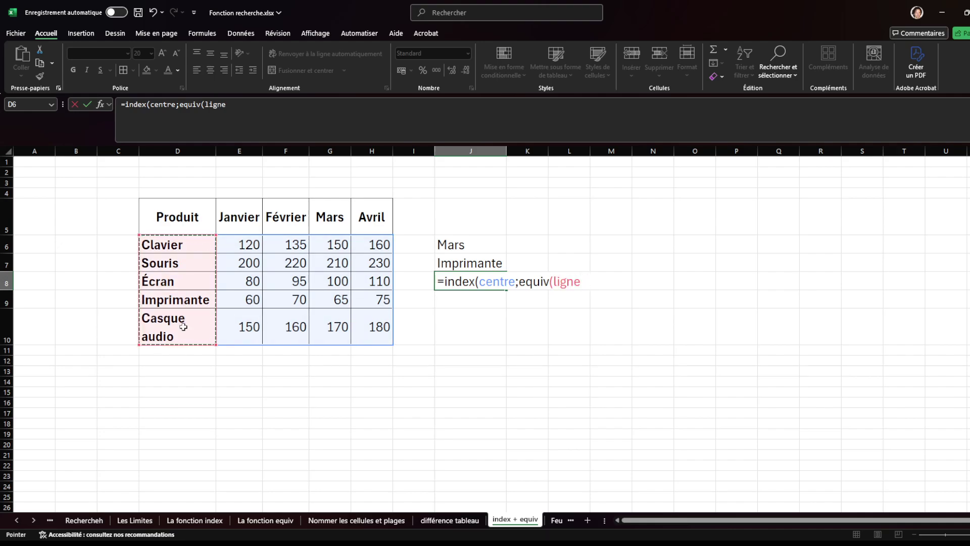
pyautogui.write(';')
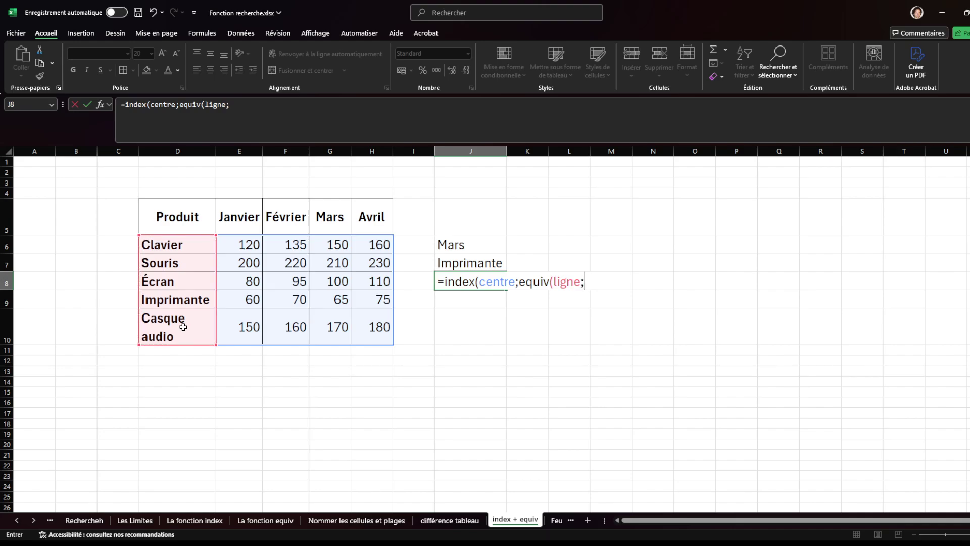
pyautogui.click(555, 283)
pyautogui.click(461, 262)
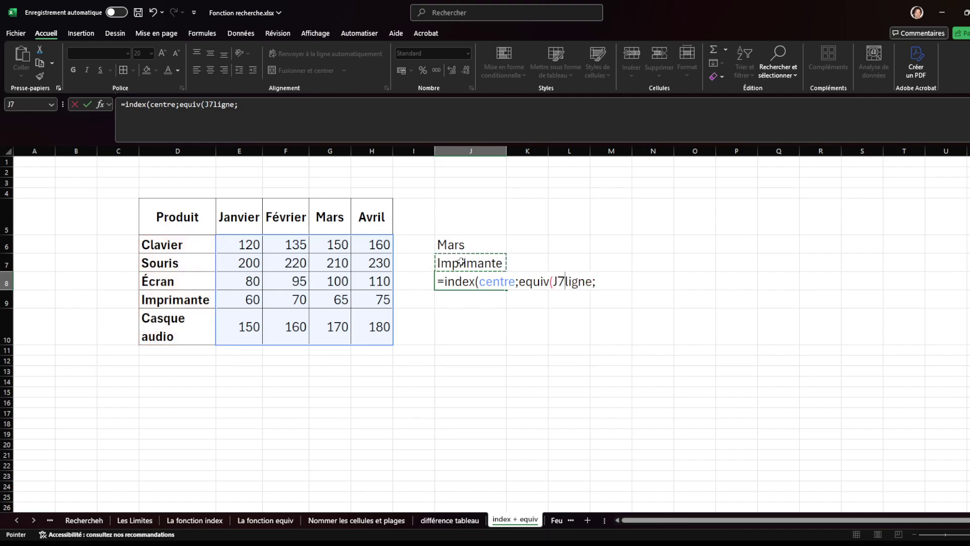
pyautogui.write(';')
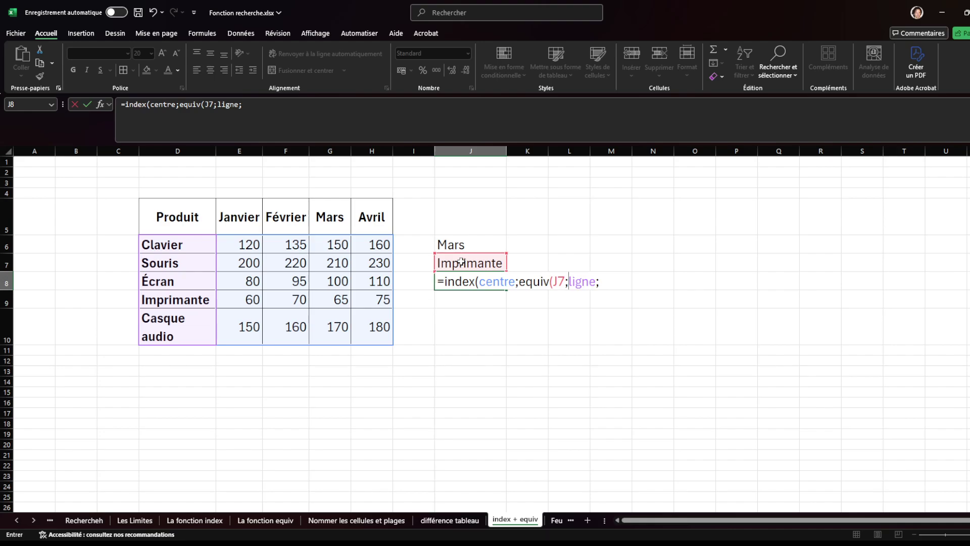
pyautogui.click(616, 285)
pyautogui.write('0);equiv(')
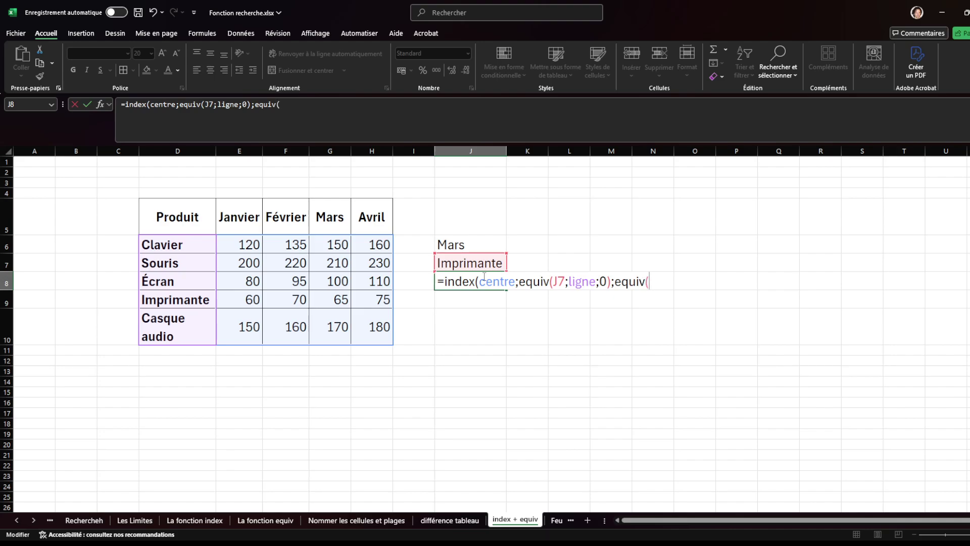
# Complete the column argument as equiv(J6;colonne;0), close the INDEX formula and validate it in J8
pyautogui.click(469, 246)
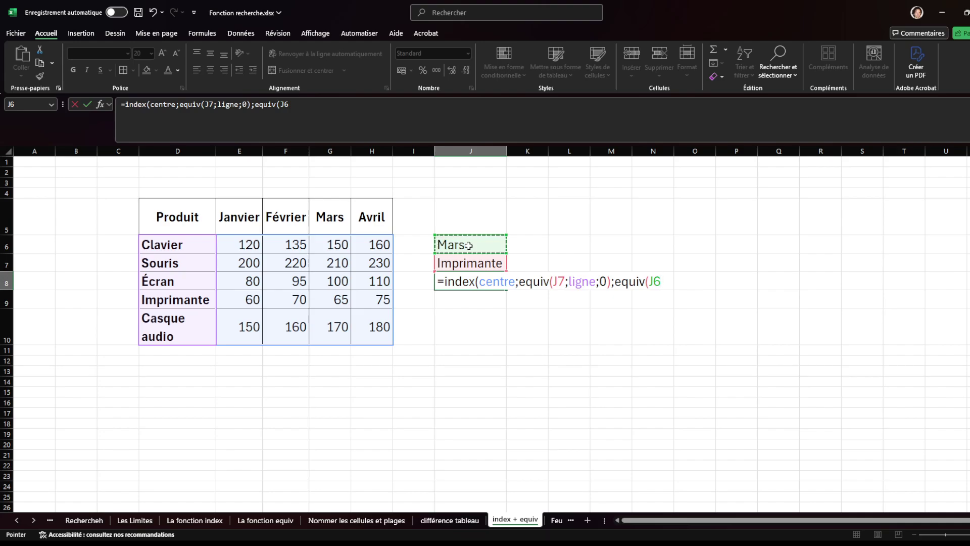
pyautogui.write(';')
pyautogui.moveTo(243, 221); pyautogui.dragTo(360, 222)
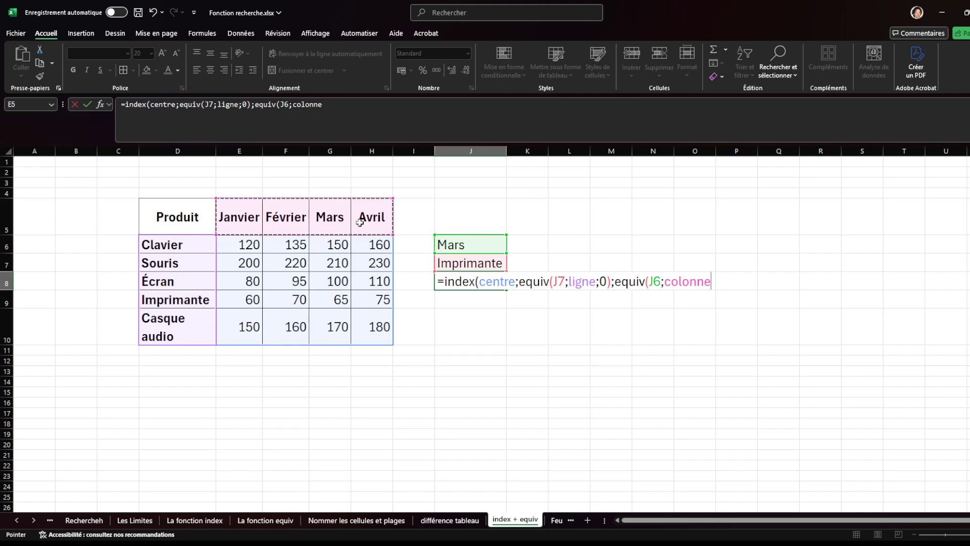
pyautogui.write(';')
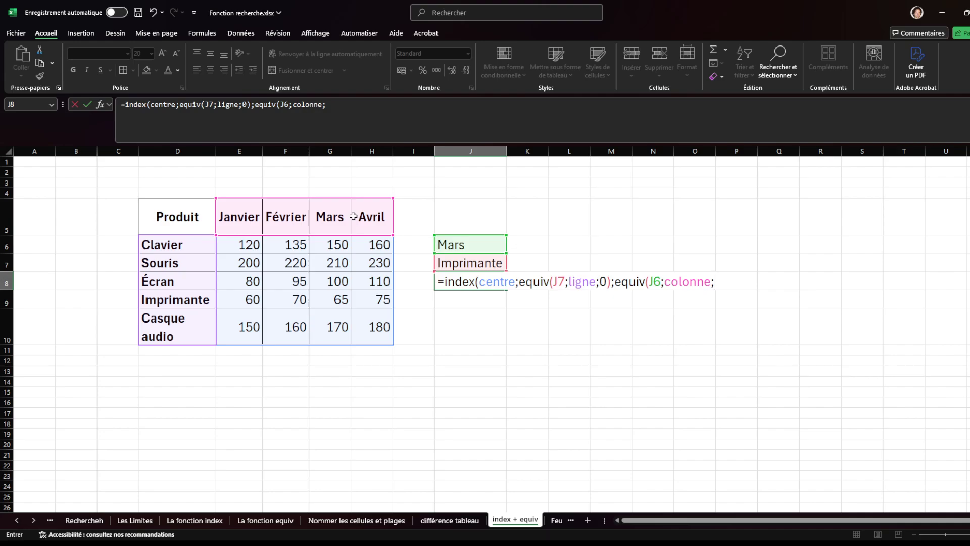
pyautogui.write('0)')
pyautogui.write(')')
pyautogui.press('Return')
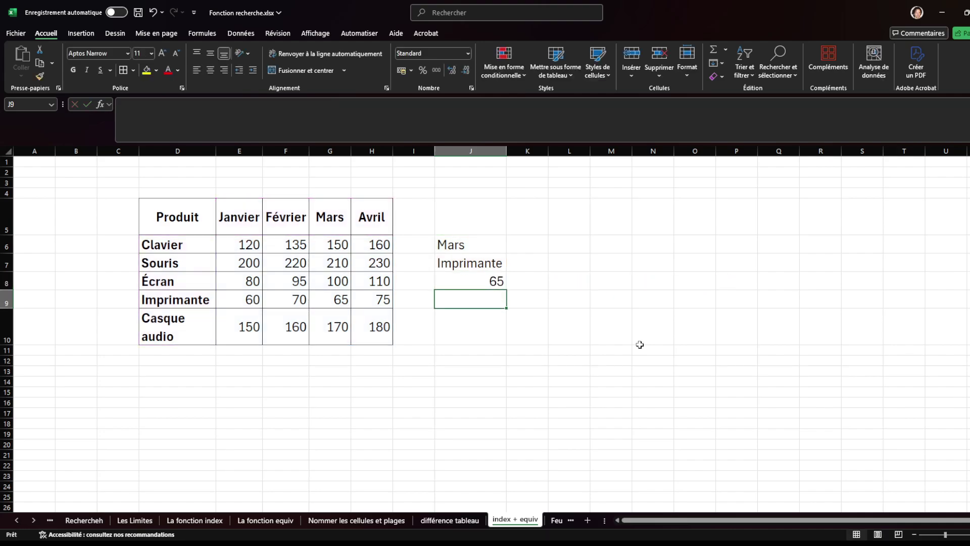